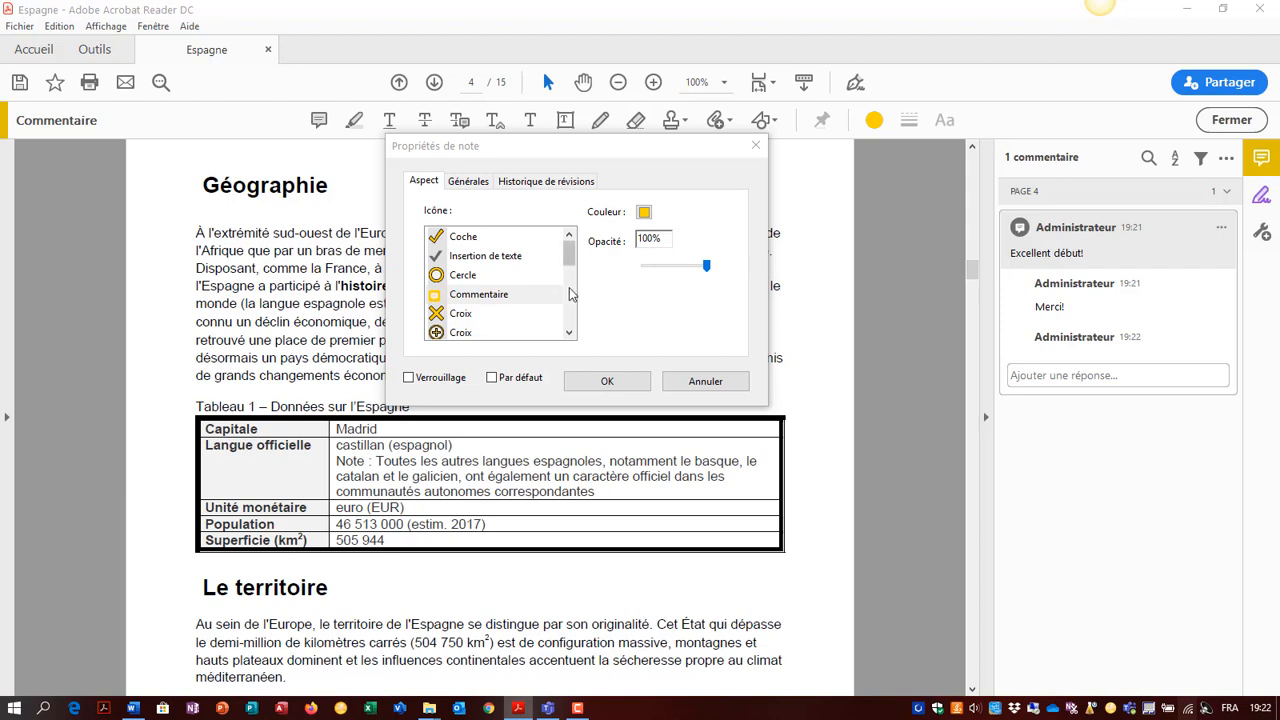
# Examine the icon styles available in the note's appearance properties
pyautogui.click(569, 333)
pyautogui.click(569, 333)
pyautogui.click(569, 333)
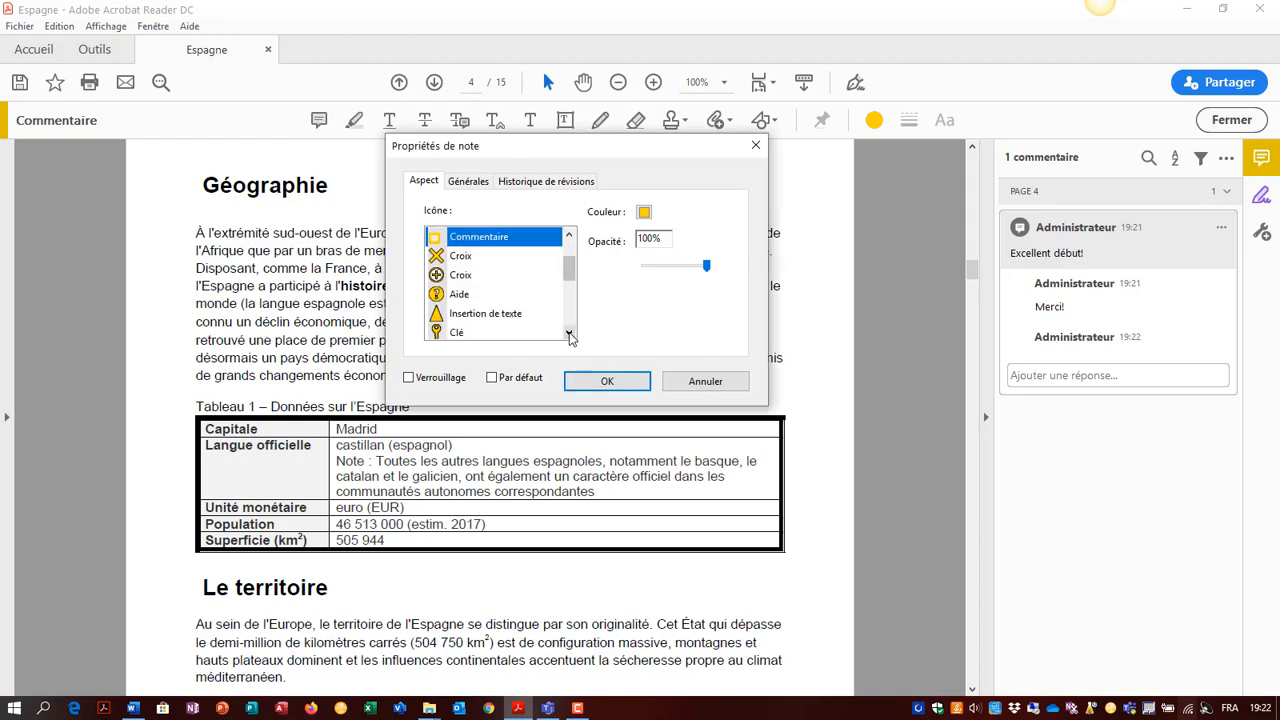
pyautogui.click(569, 333)
pyautogui.click(569, 333)
pyautogui.click(569, 333)
pyautogui.click(569, 333)
pyautogui.click(569, 333)
pyautogui.click(569, 333)
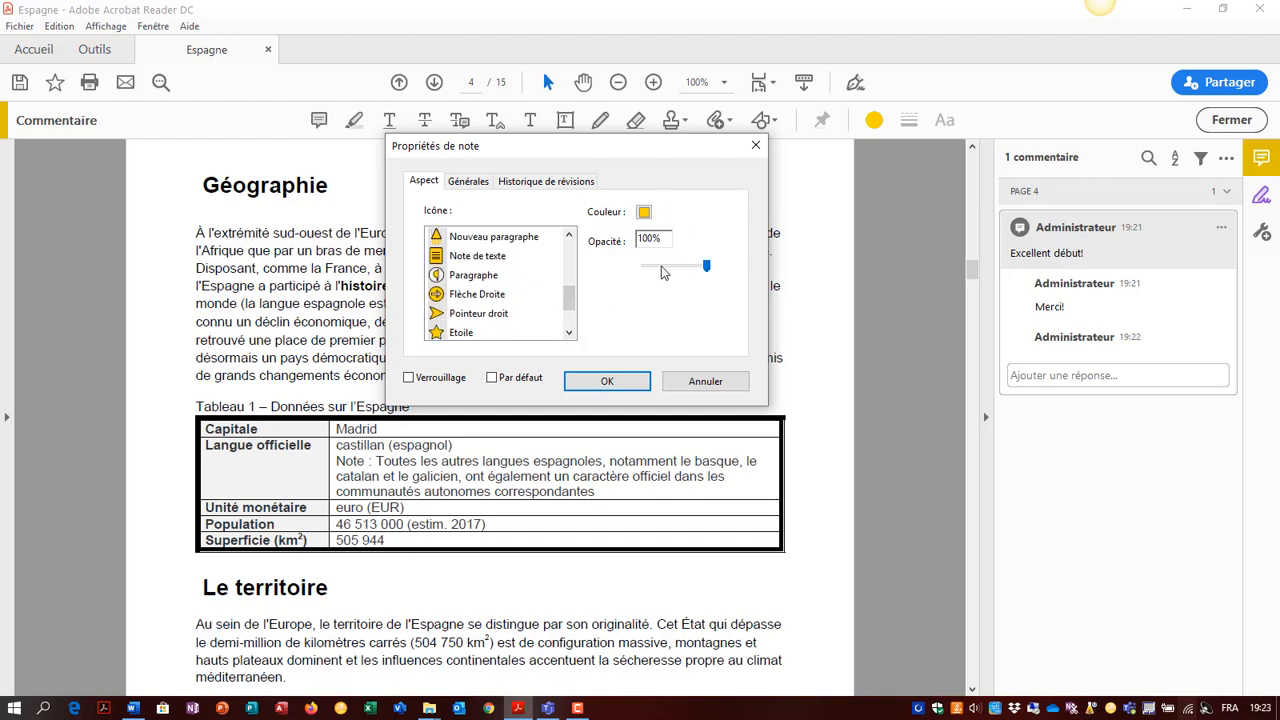
# Replace the note's author with the reviewer's first name in its general properties and apply the change
pyautogui.click(474, 182)
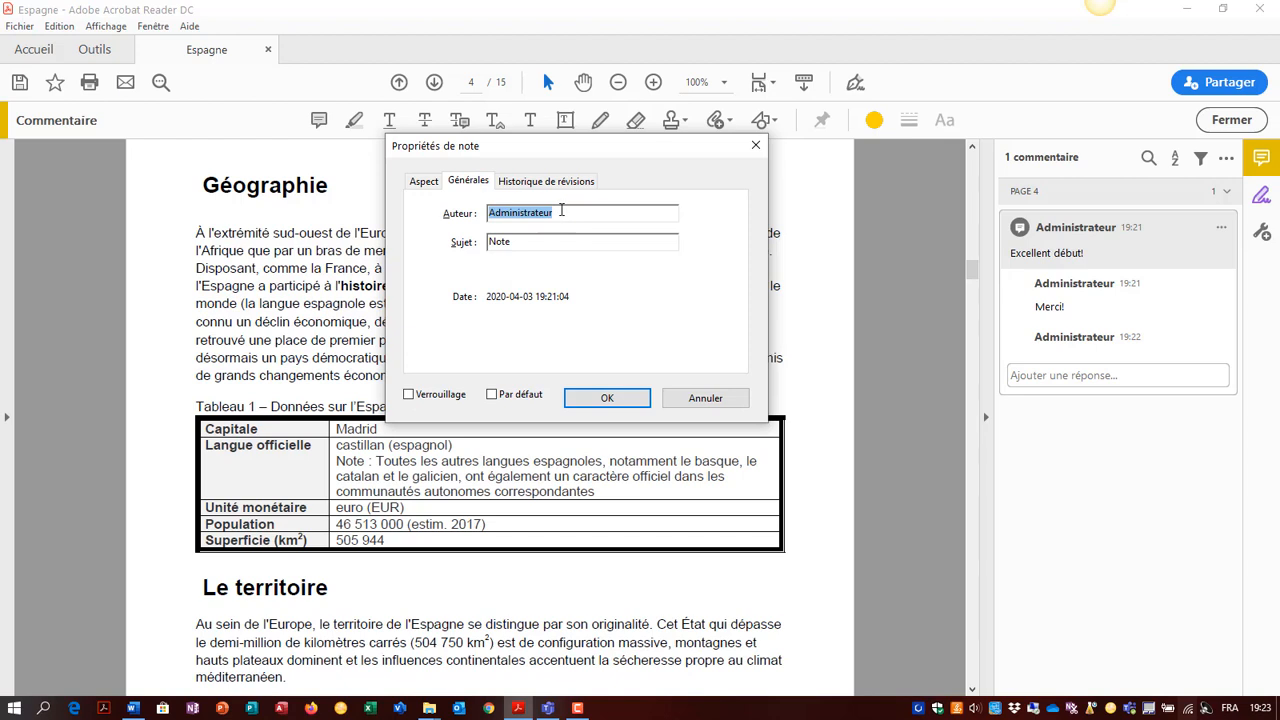
pyautogui.write('Amélie')
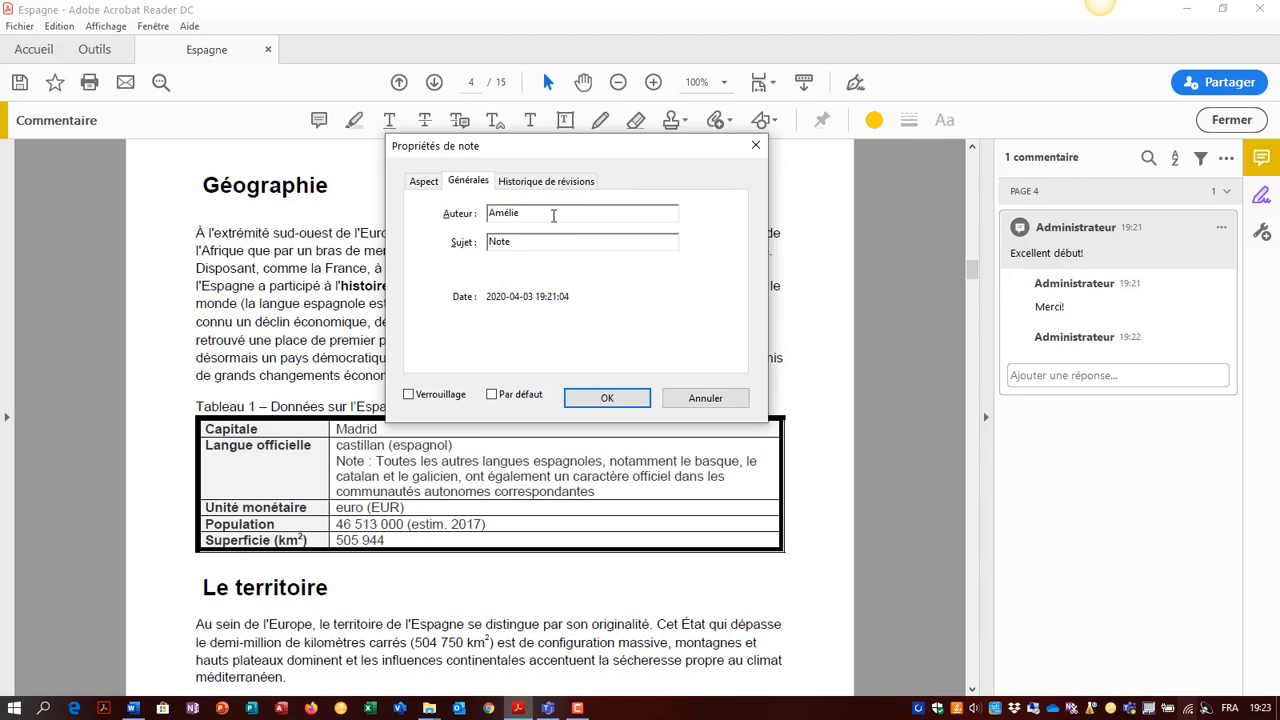
pyautogui.click(612, 398)
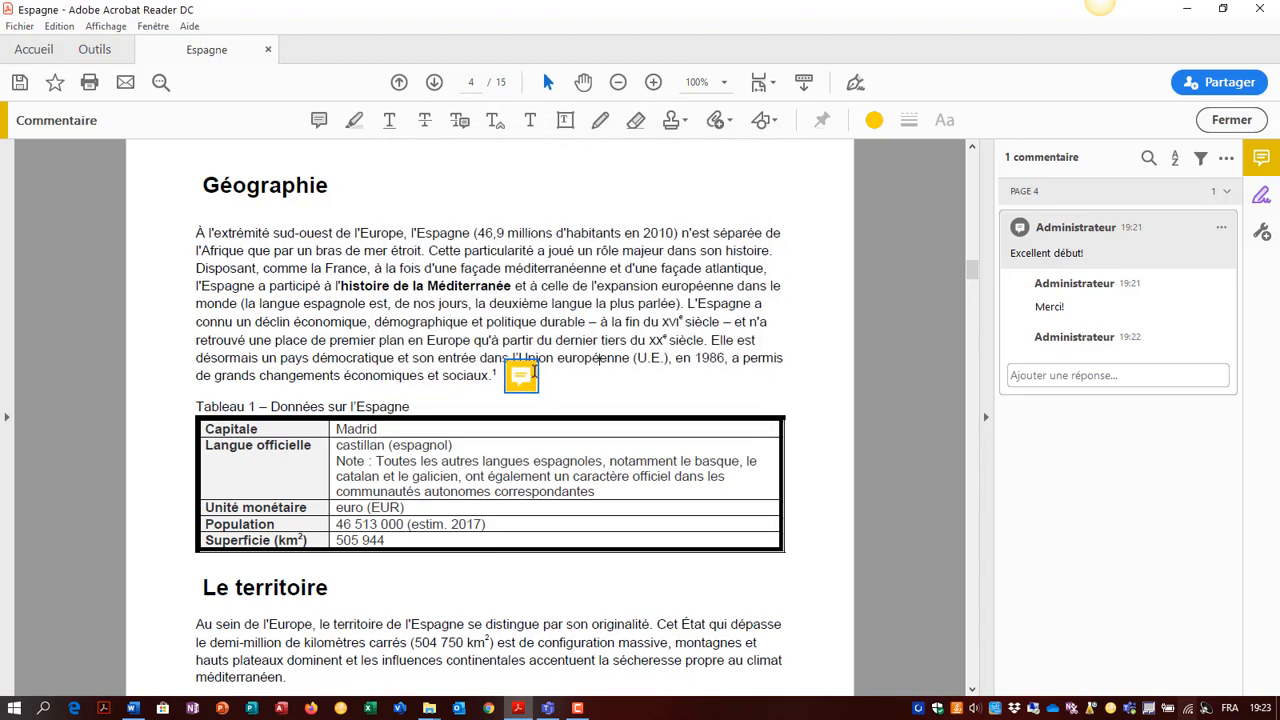
# Highlight the first line of the Géographie paragraph and publish the comment "Ce texte serait à modifier." on it
pyautogui.click(355, 122)
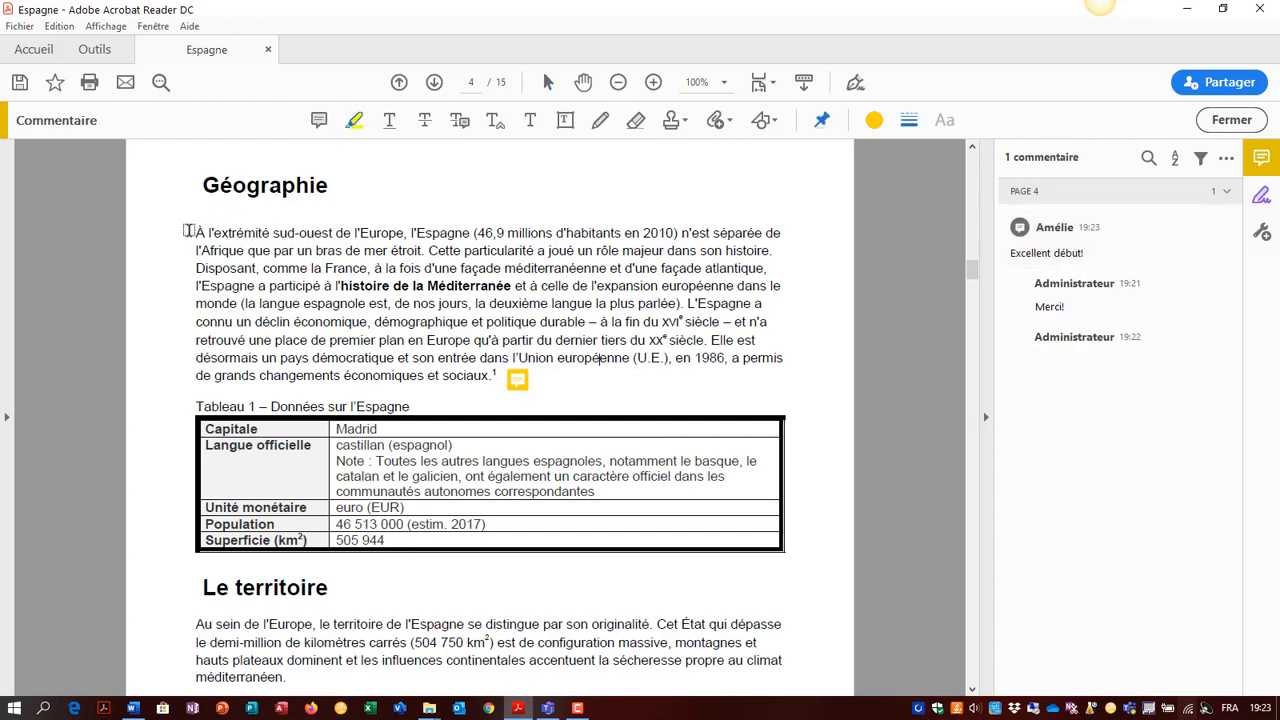
pyautogui.moveTo(188, 231); pyautogui.dragTo(790, 243)
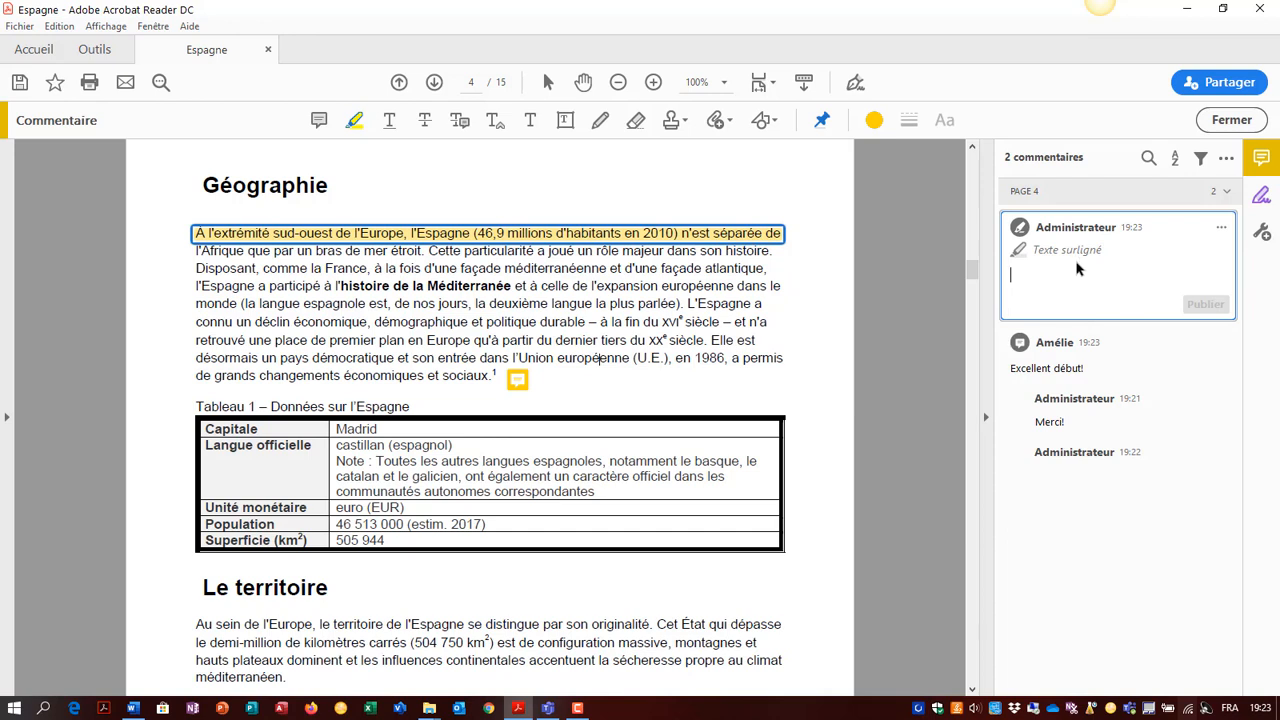
pyautogui.write('Ce texte serait à modifier.')
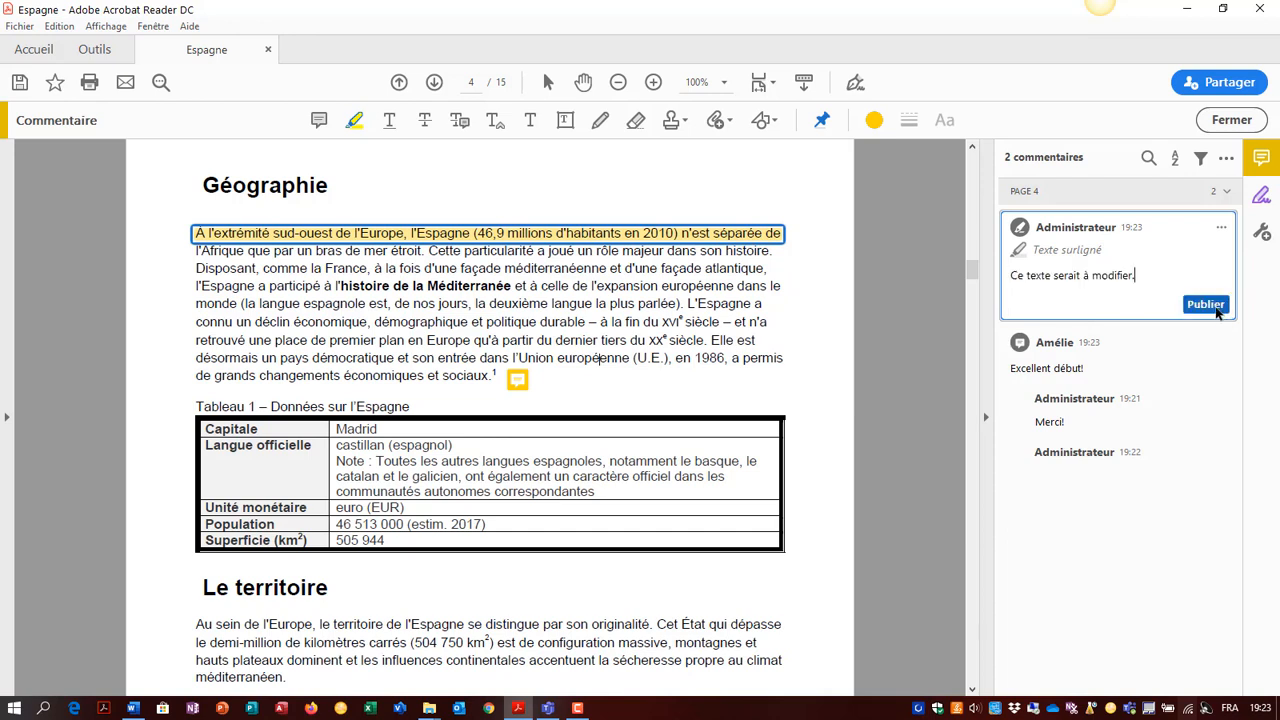
pyautogui.click(1205, 304)
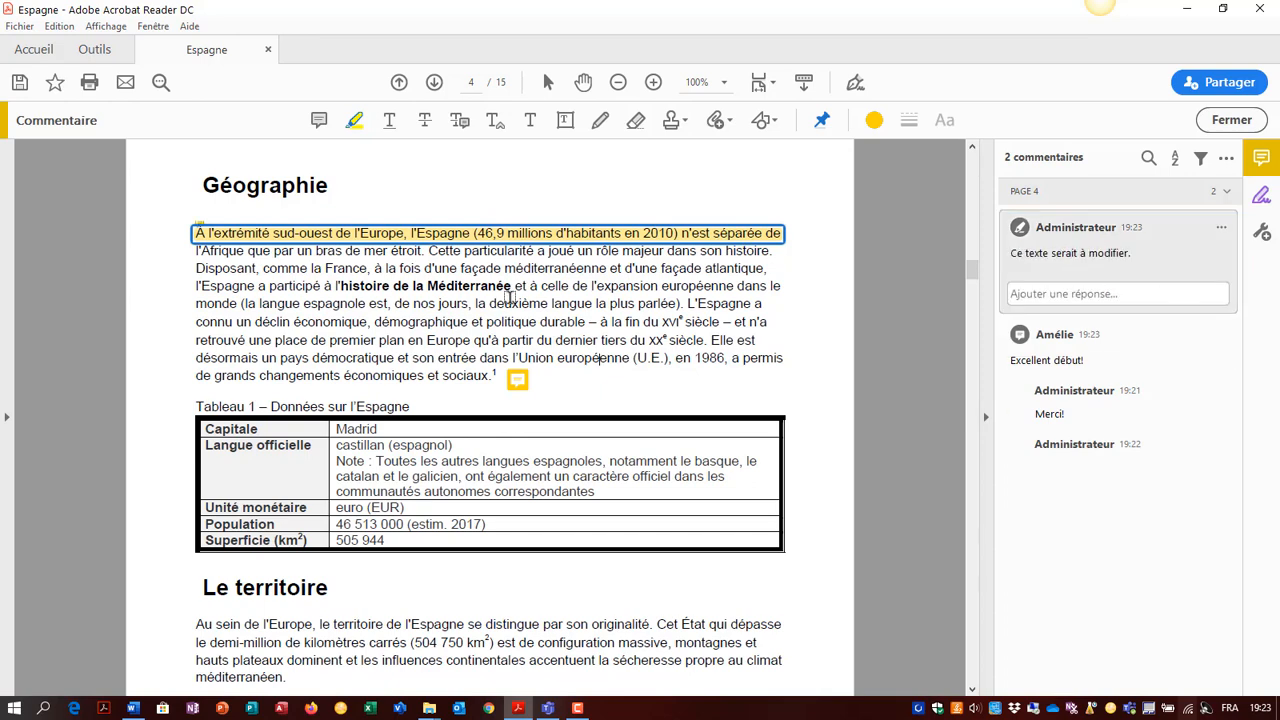
# Look at the colour and opacity properties of the highlighted first line, and close them without changing anything
pyautogui.rightClick(316, 238)
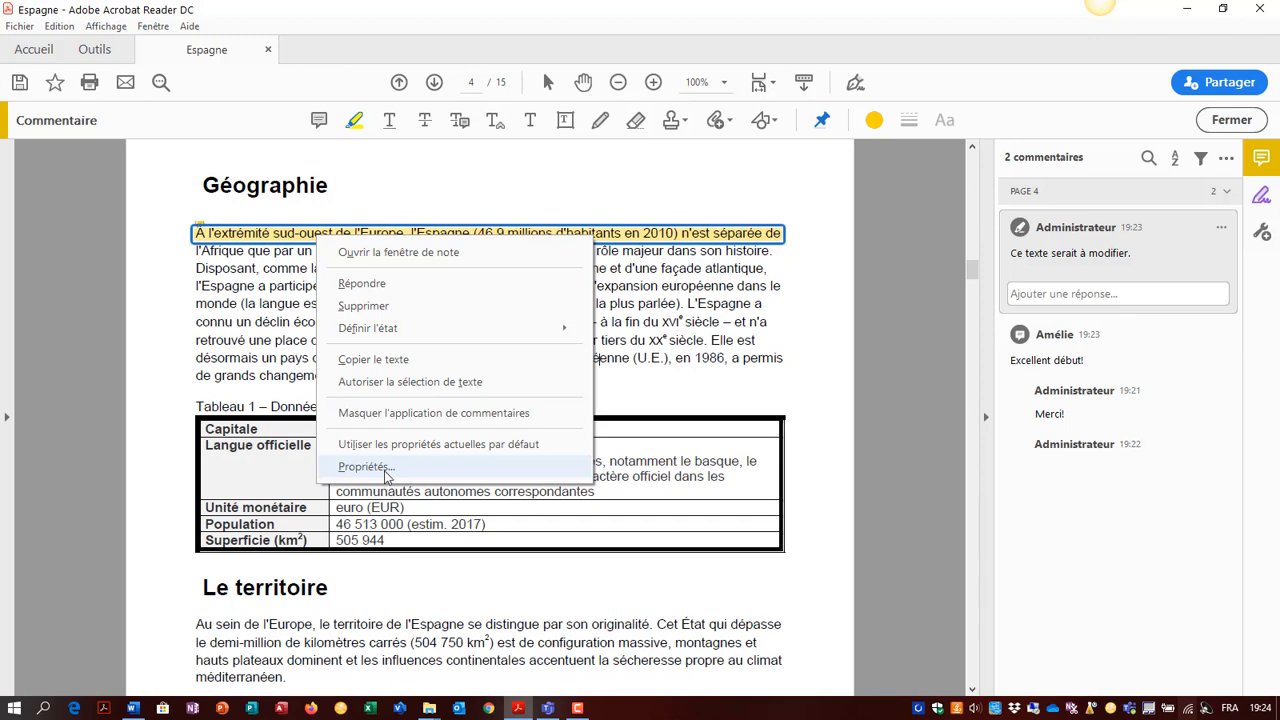
pyautogui.click(386, 470)
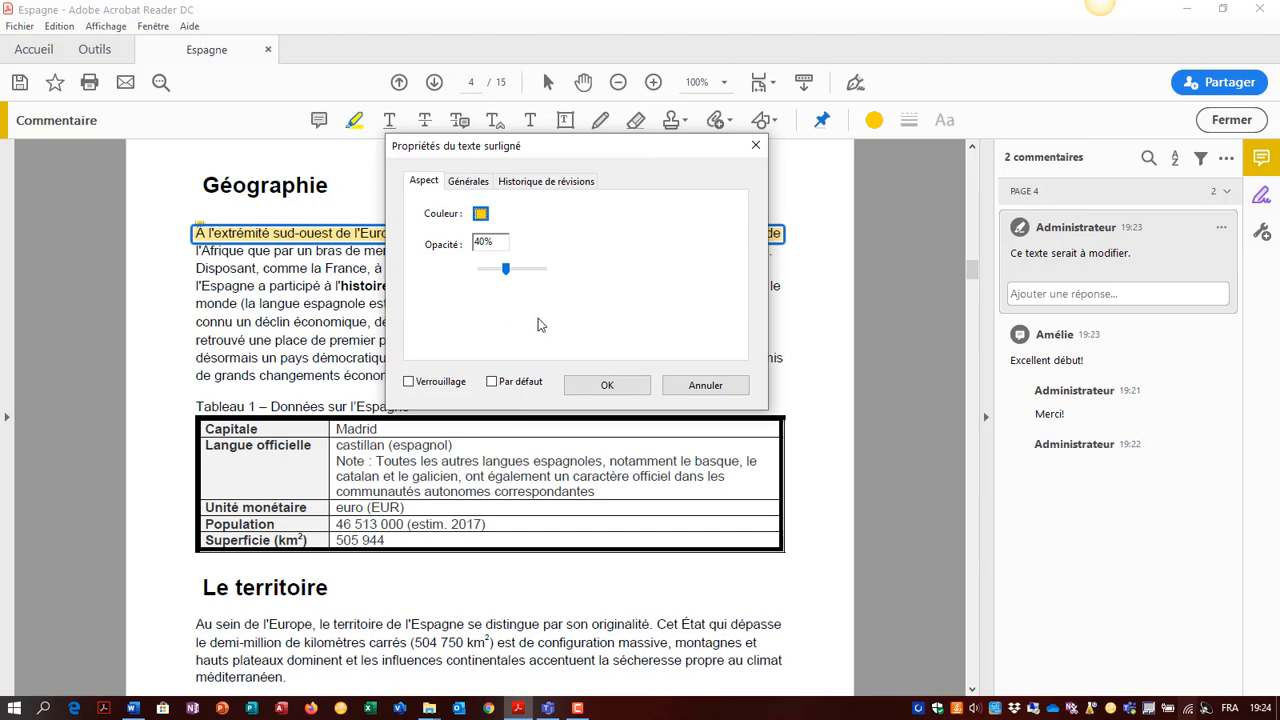
pyautogui.click(703, 385)
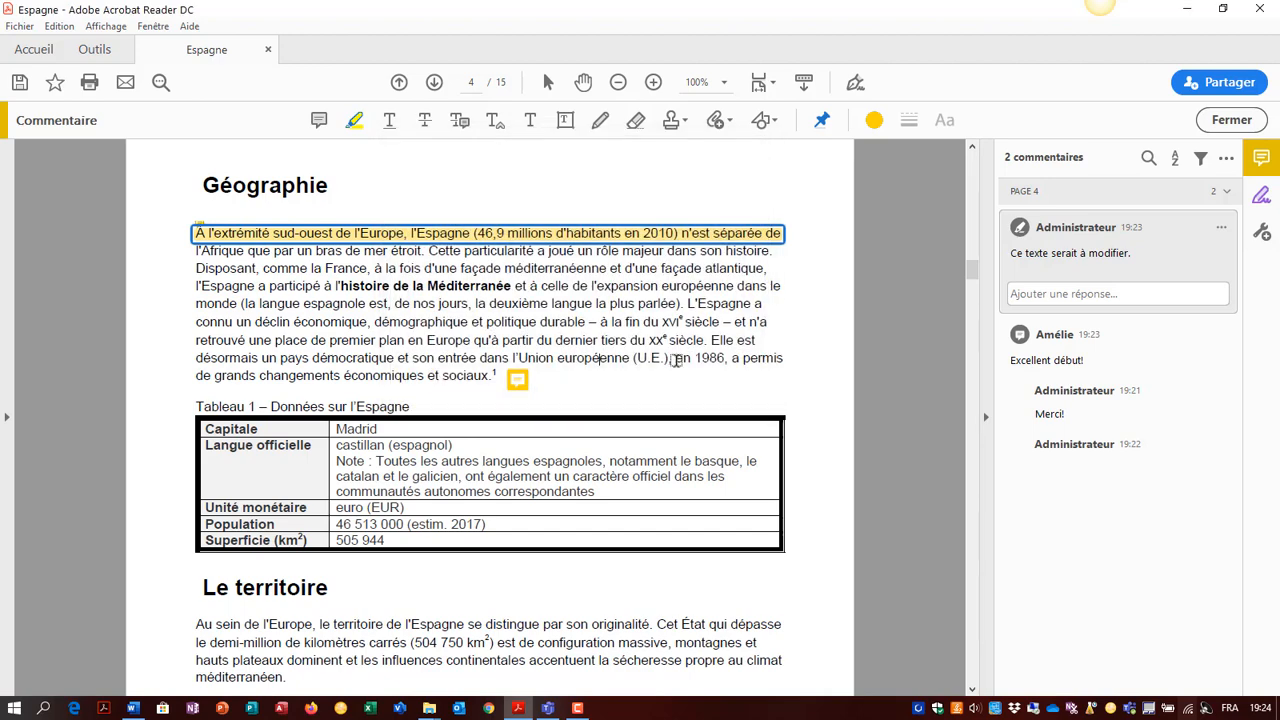
# Underline "monde (la" and strike through "joué un rôle majeur" in the Géographie paragraph
pyautogui.click(389, 120)
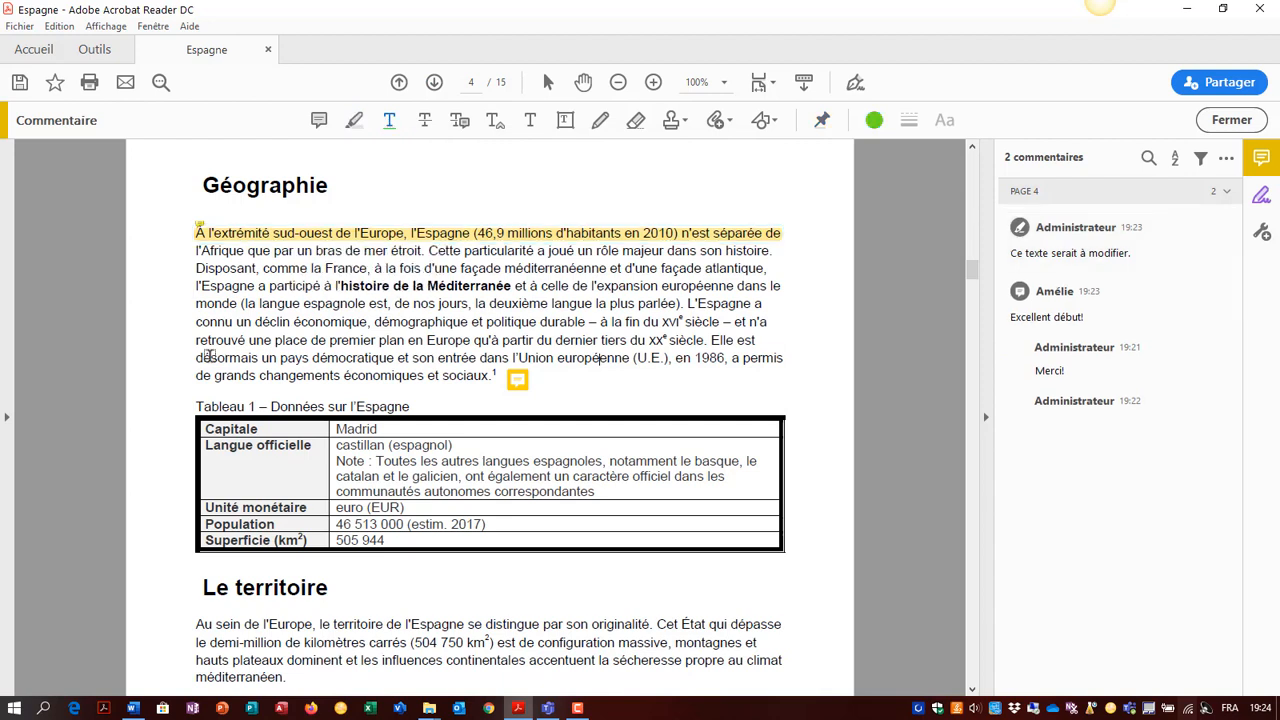
pyautogui.moveTo(197, 303); pyautogui.dragTo(258, 304)
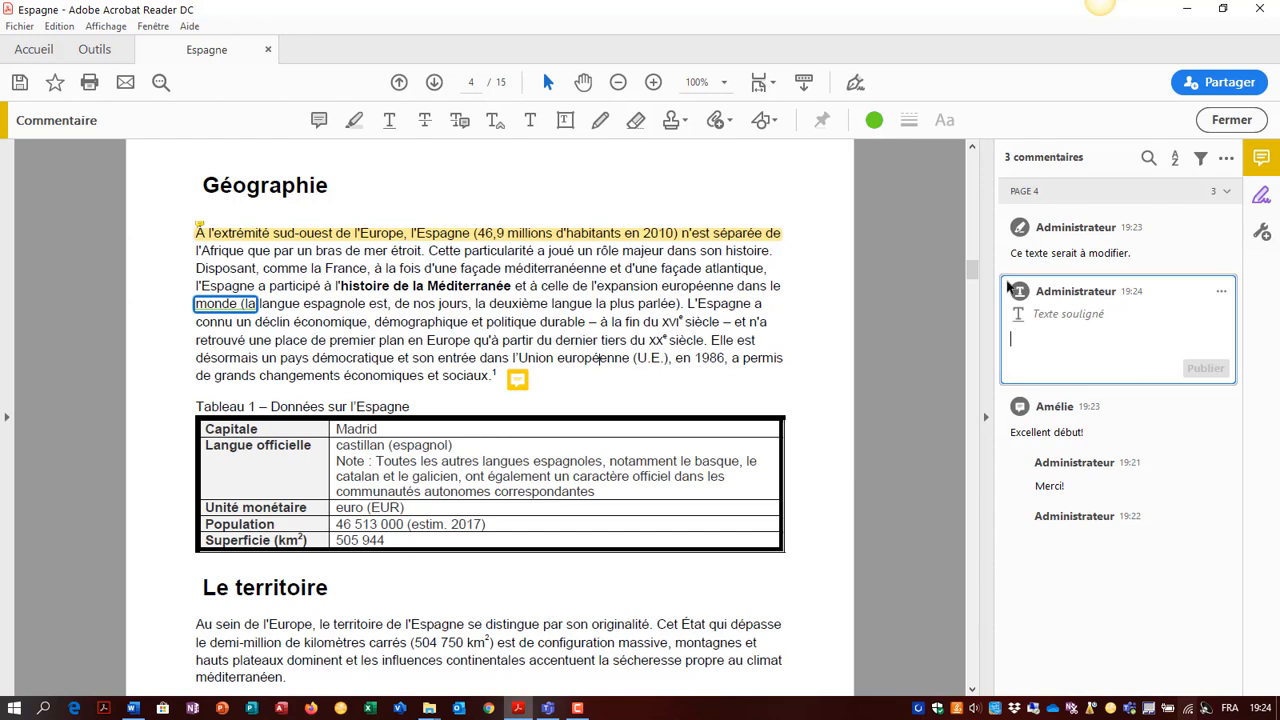
pyautogui.click(424, 120)
pyautogui.moveTo(548, 250); pyautogui.dragTo(664, 251)
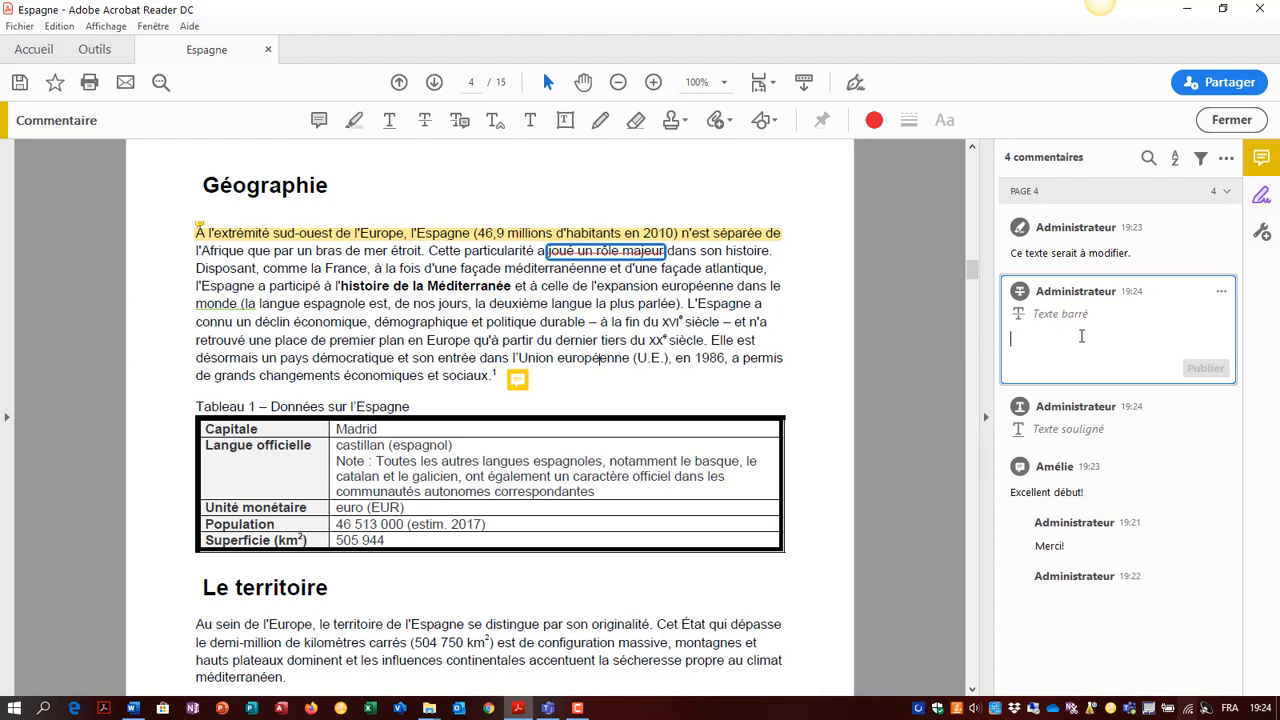
# Mark "retrouvé une place de premier plan" for replacement and publish "retrouvé un endroit au premier plan" as the new text
pyautogui.click(461, 121)
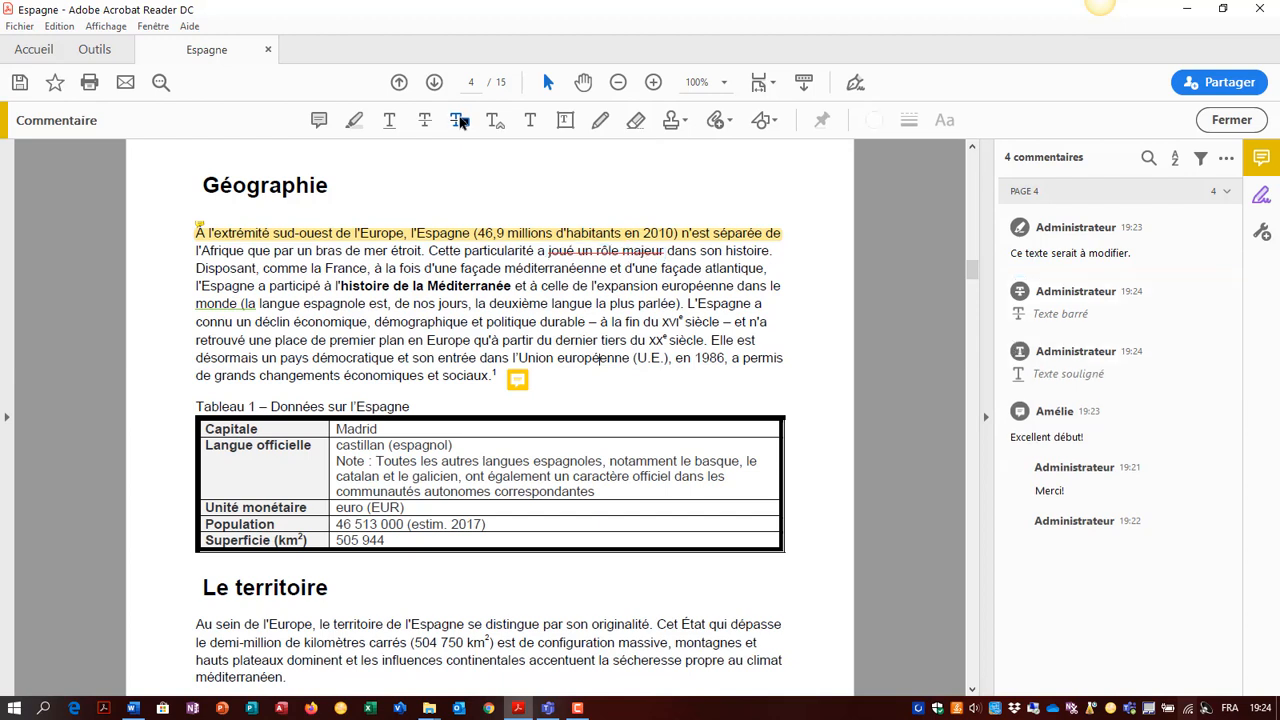
pyautogui.moveTo(195, 341); pyautogui.dragTo(386, 341)
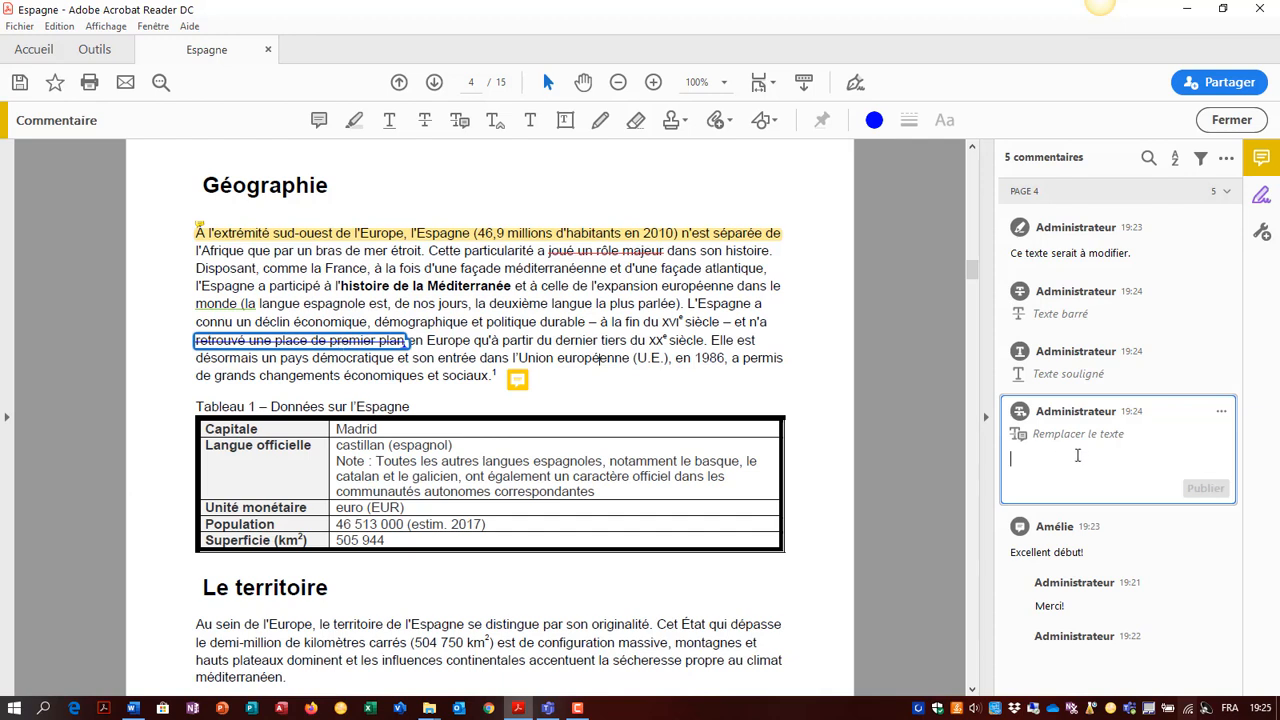
pyautogui.write('retrouvé un endroit au premier plan')
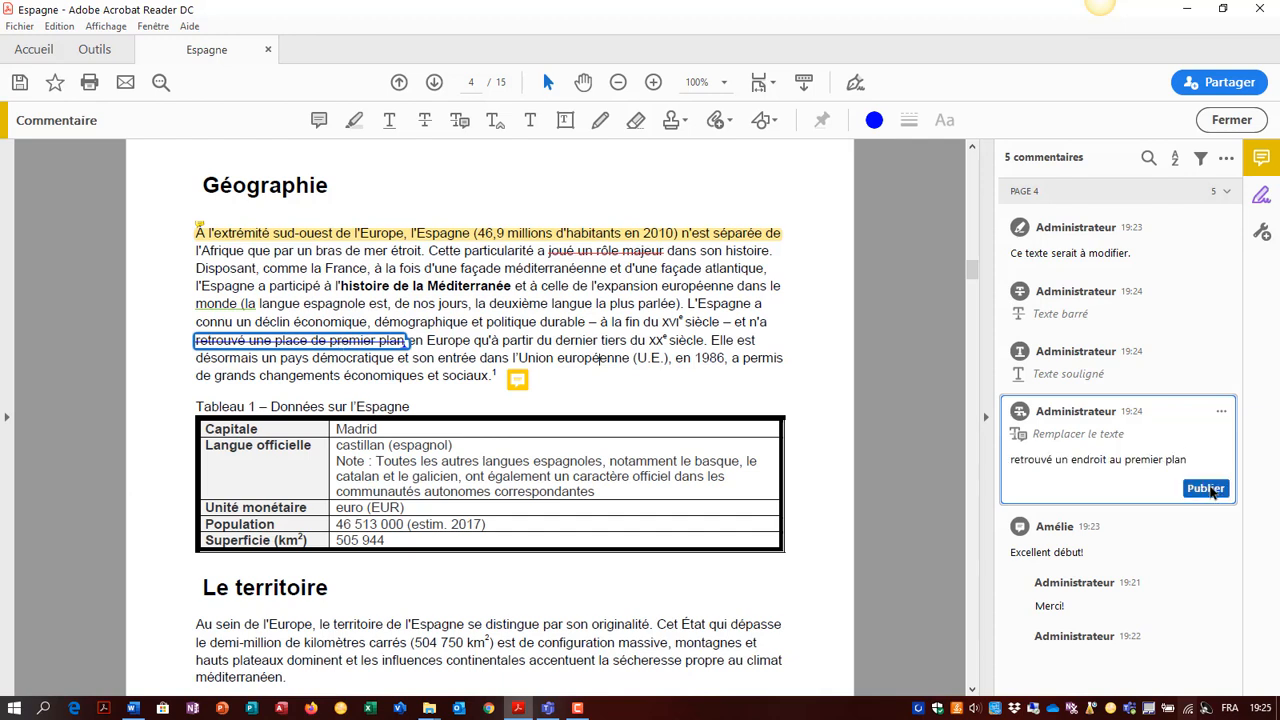
pyautogui.click(1205, 488)
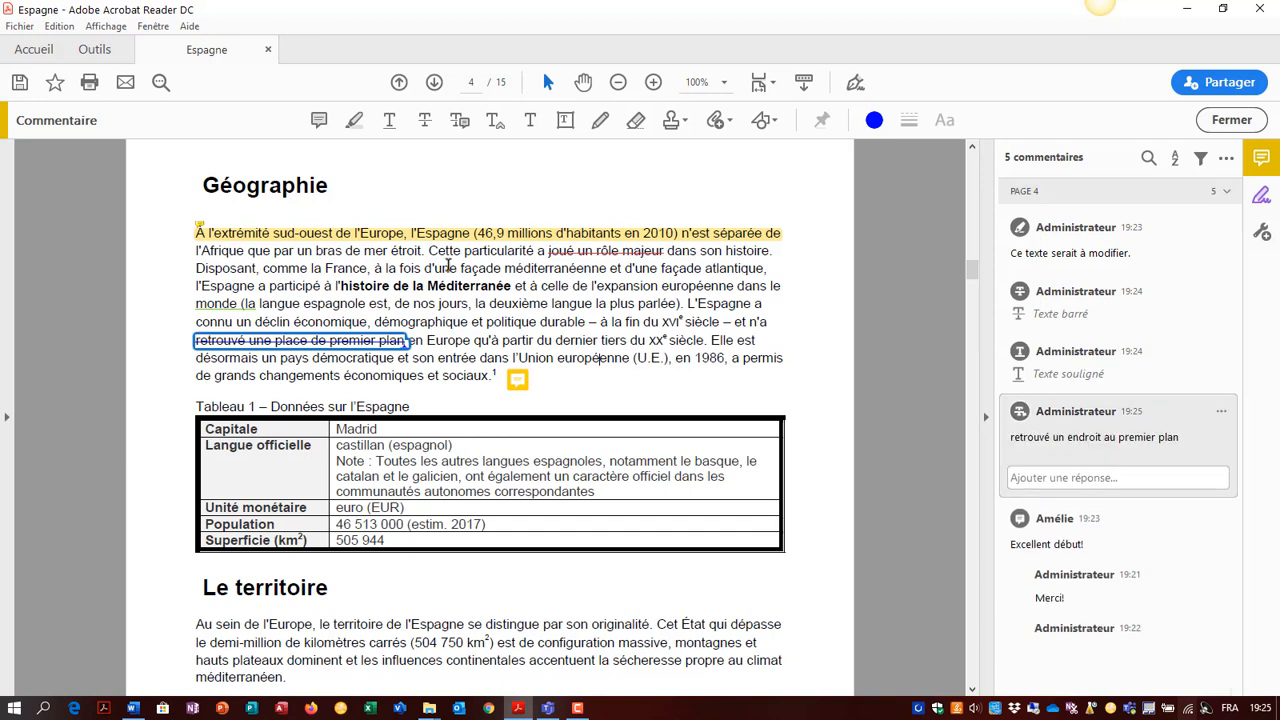
# Add an insert-text mark after "la plus parlée)." with the comment "Ajouter une phrase supplémentaire"
pyautogui.click(430, 238)
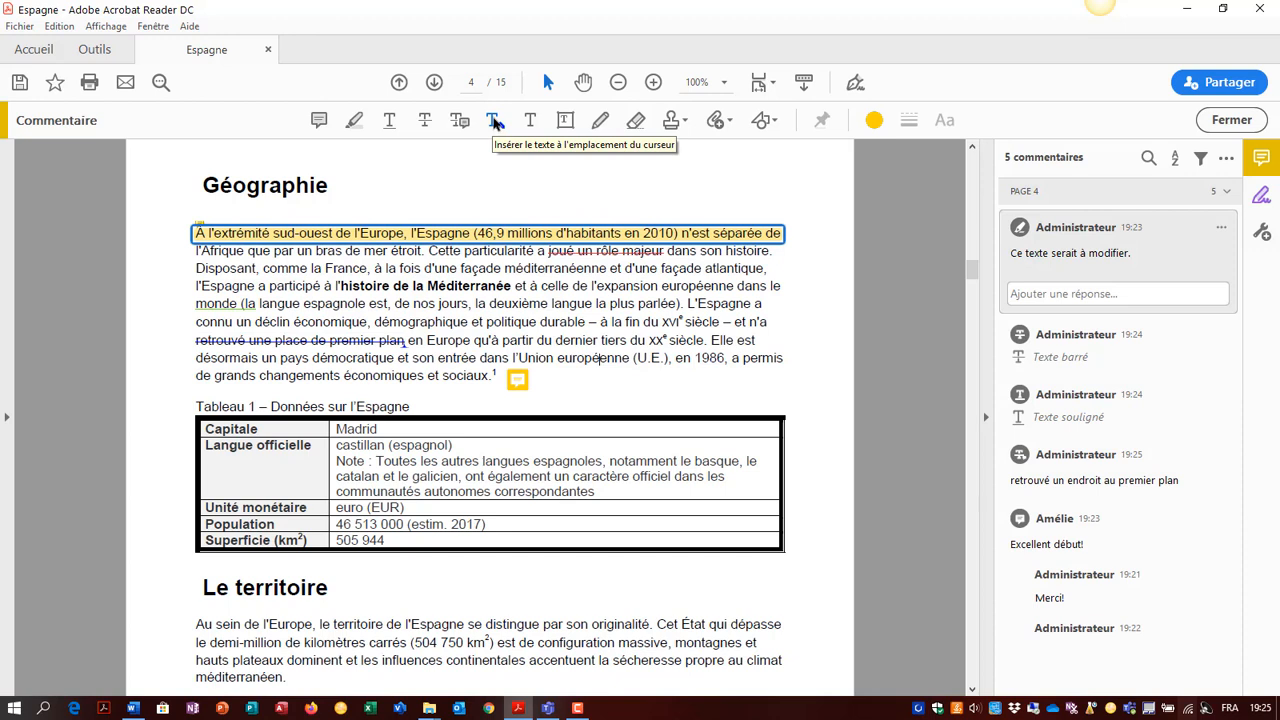
pyautogui.click(495, 122)
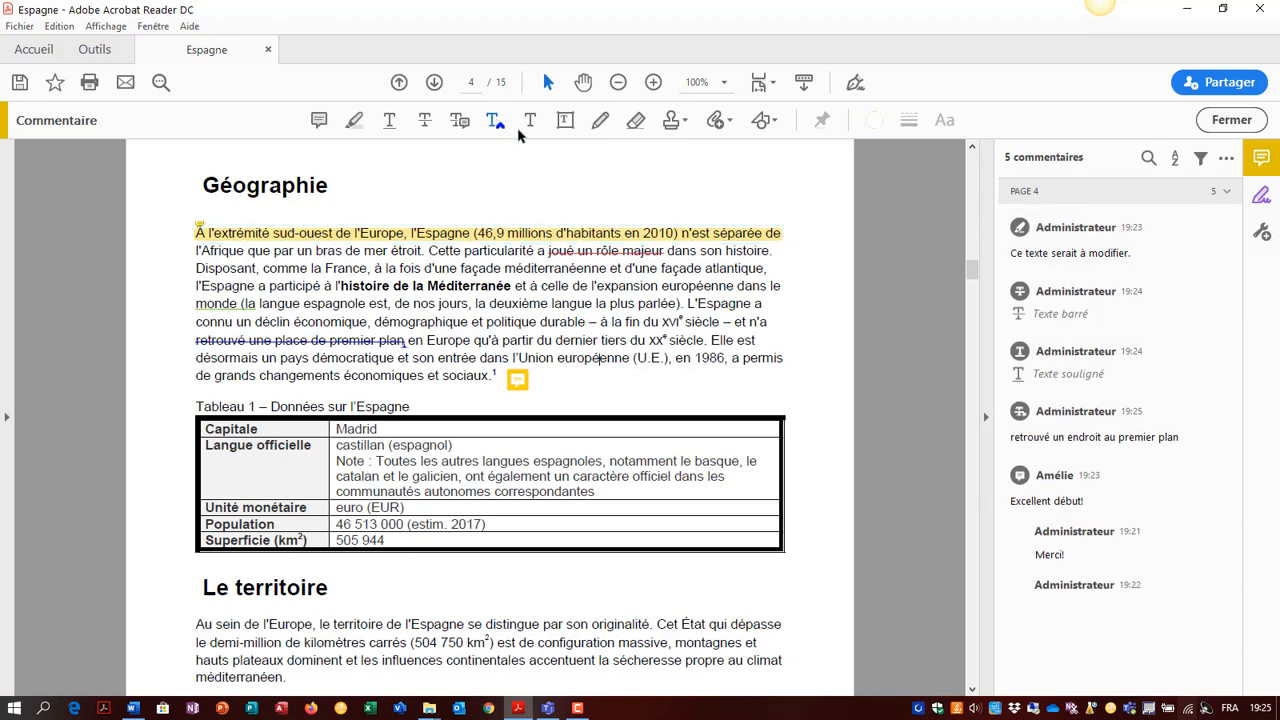
pyautogui.click(686, 304)
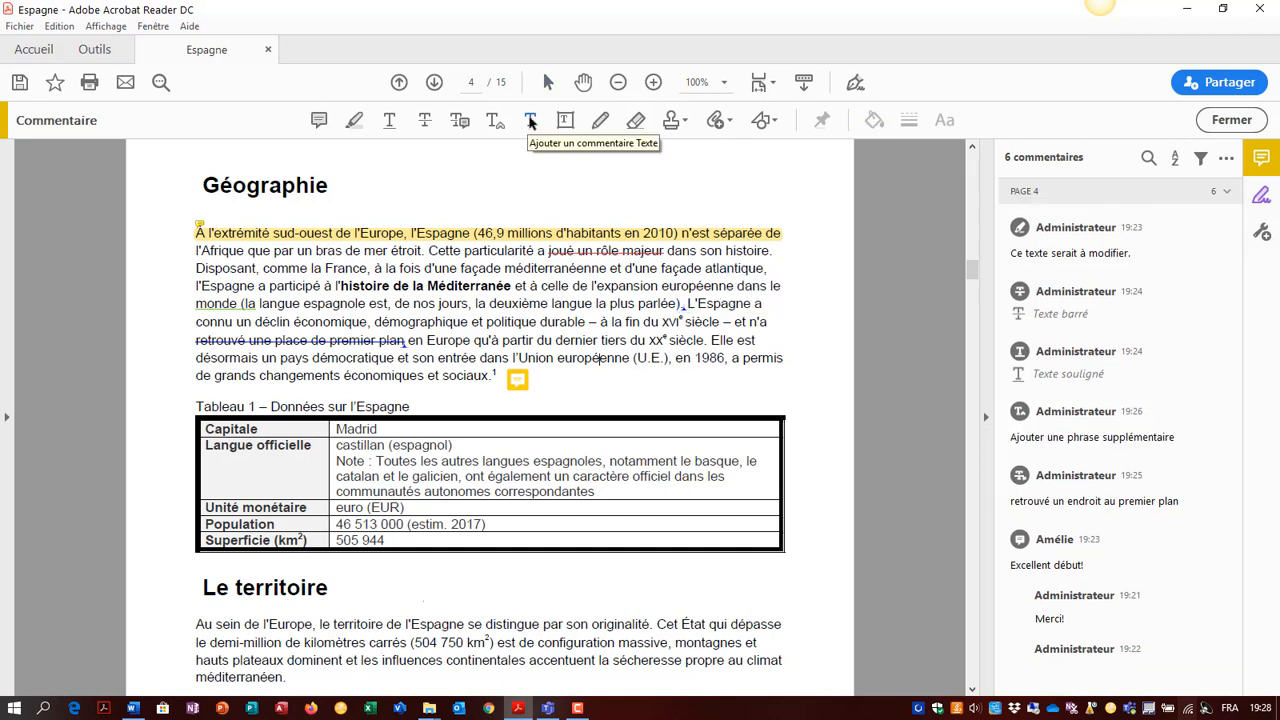
# Add the text comment "européen" just after the heading "Le territoire"
pyautogui.click(531, 120)
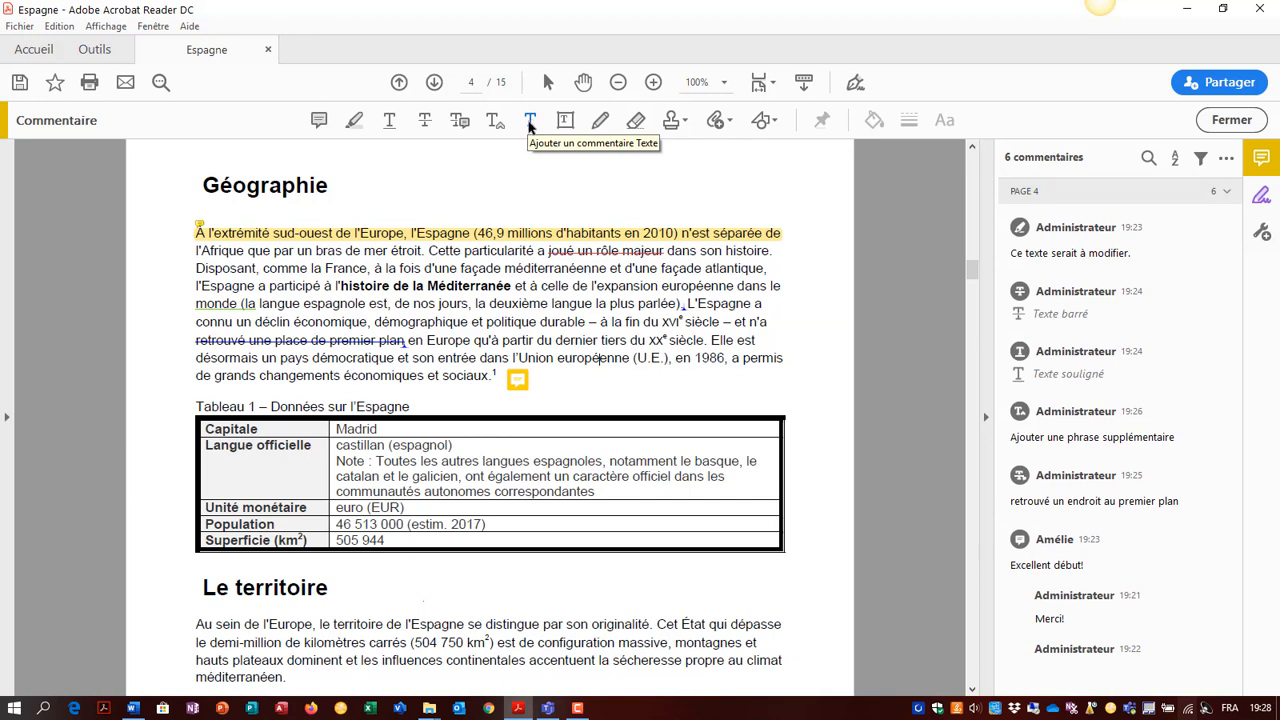
pyautogui.click(360, 590)
pyautogui.write('e')
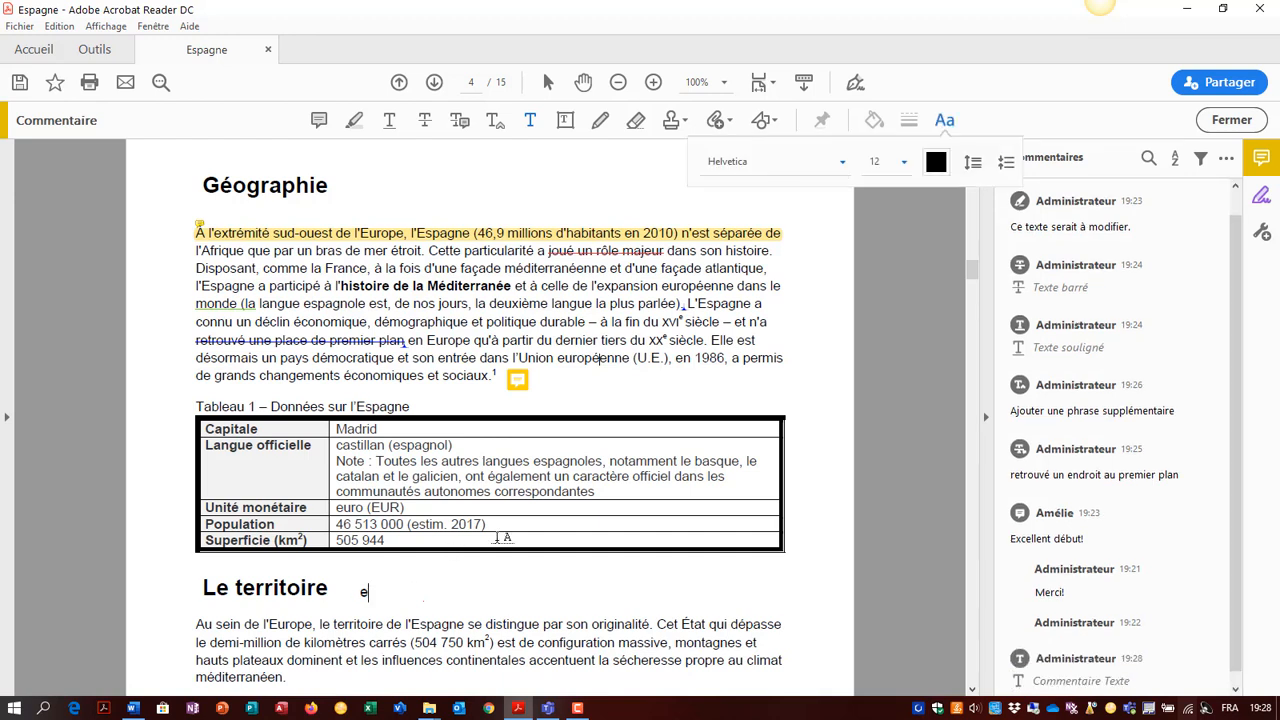
pyautogui.write('uropéen')
pyautogui.press('Left')
pyautogui.press('Left')
pyautogui.press('Left')
pyautogui.press('Left')
pyautogui.press('Left')
pyautogui.click(548, 85)
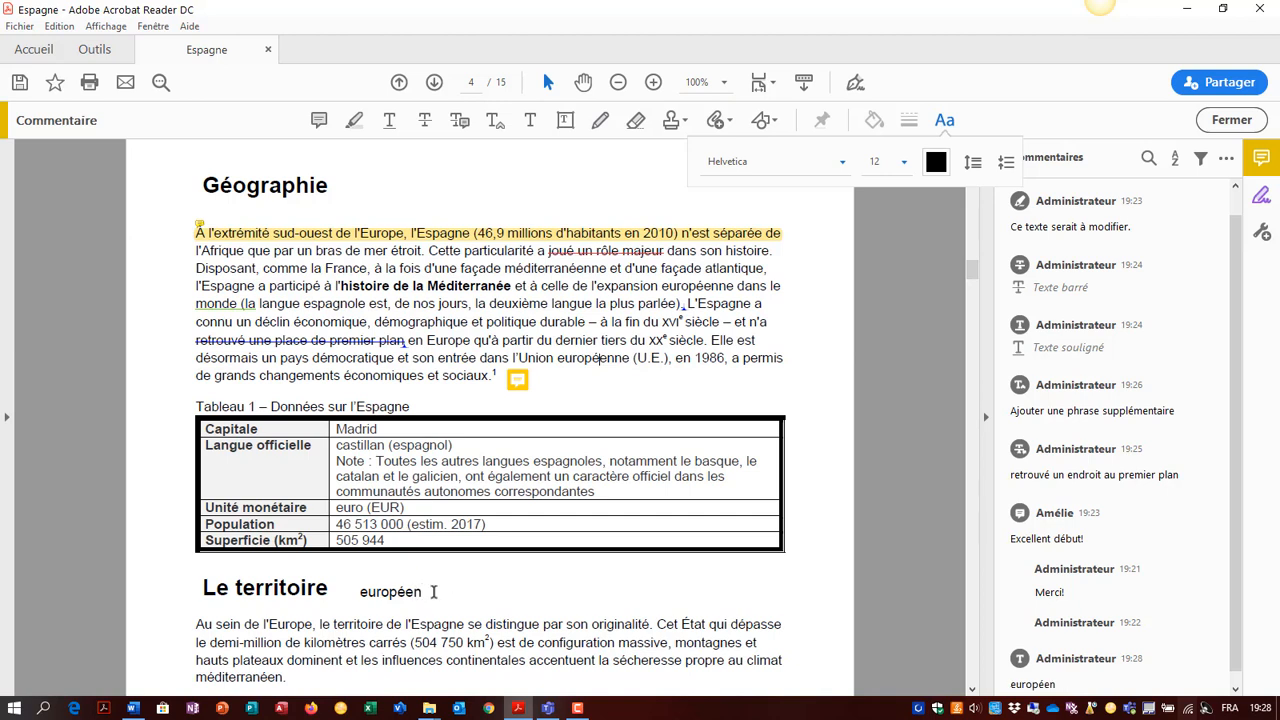
# Draw a text box to the right of the Géographie heading containing "Bravo pour l'ensemble de ton travail!"
pyautogui.click(567, 122)
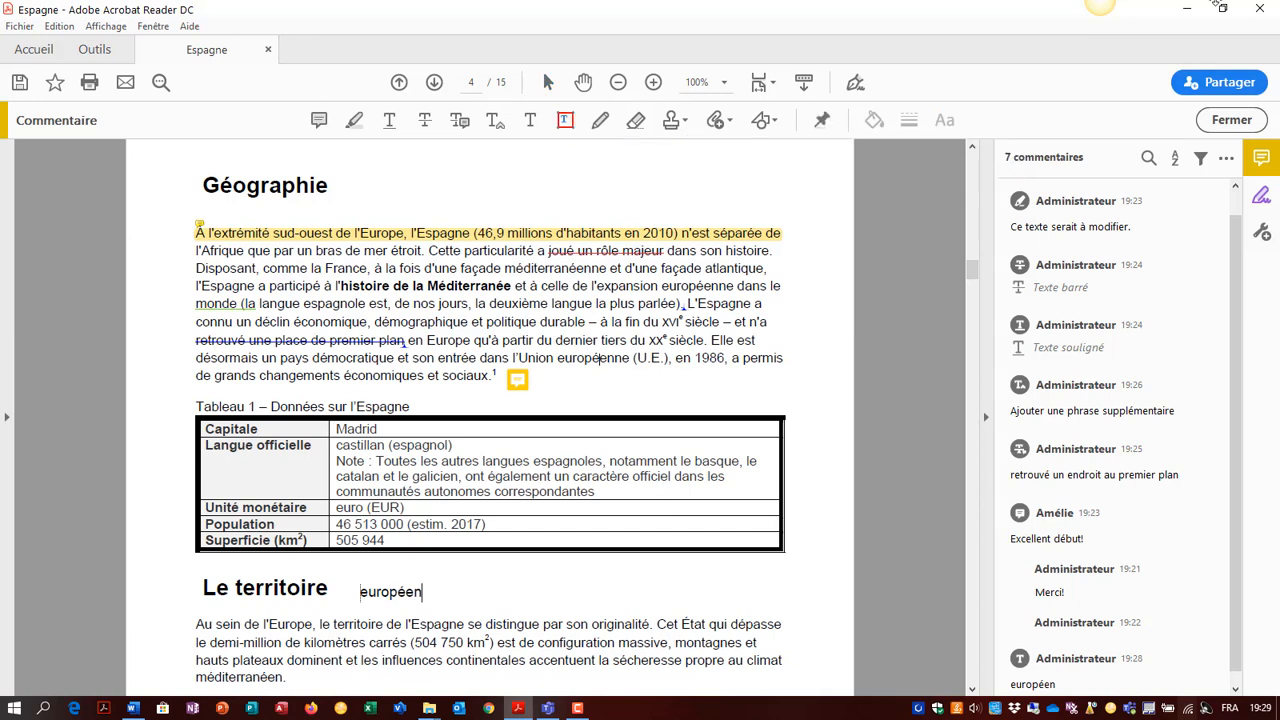
pyautogui.moveTo(475, 160); pyautogui.dragTo(630, 194)
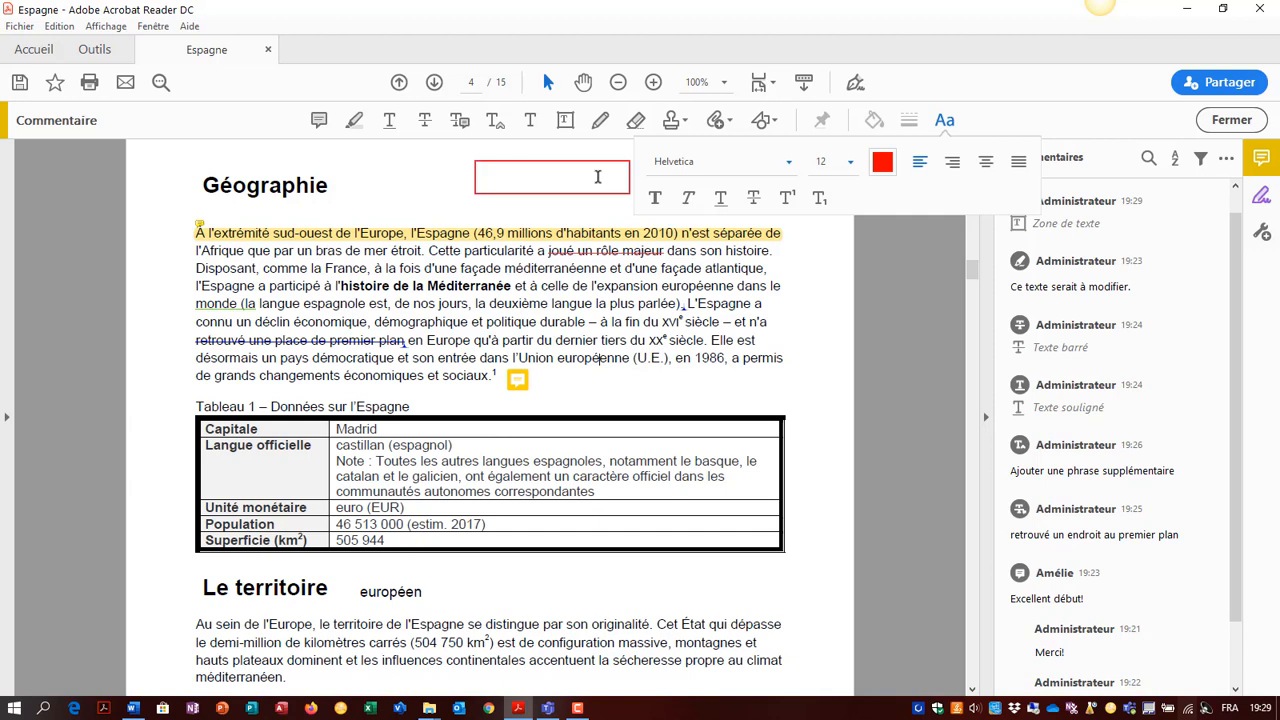
pyautogui.write("Bravo pour l'ensemble de ton travail!")
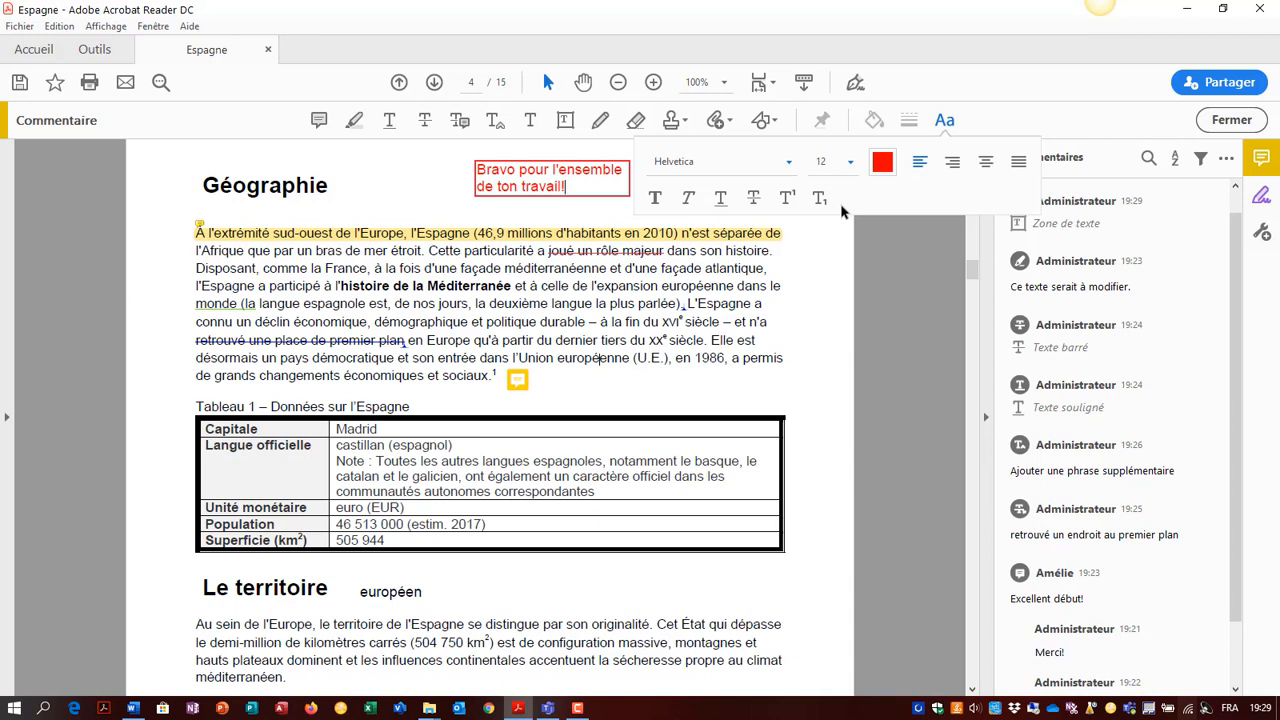
# Handwrite "Bravo!" in red with the drawing tool, to the right of the text box beside the Géographie heading
pyautogui.click(602, 122)
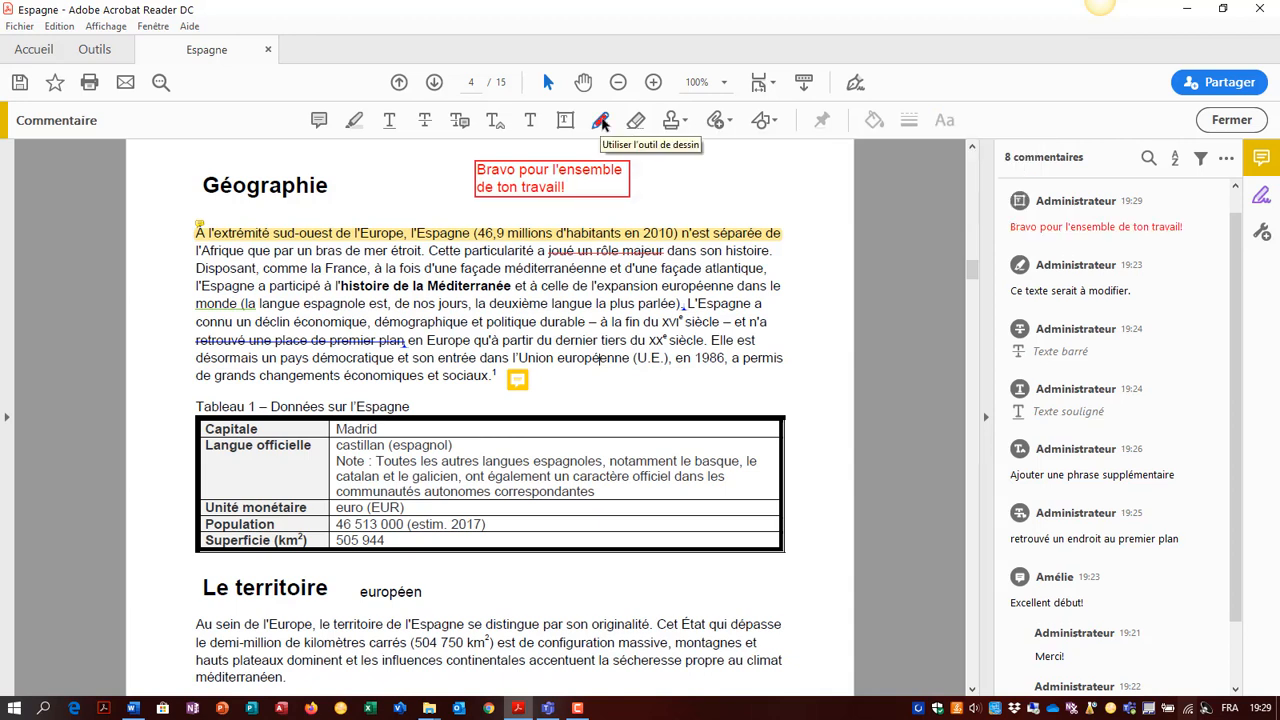
pyautogui.click(602, 122)
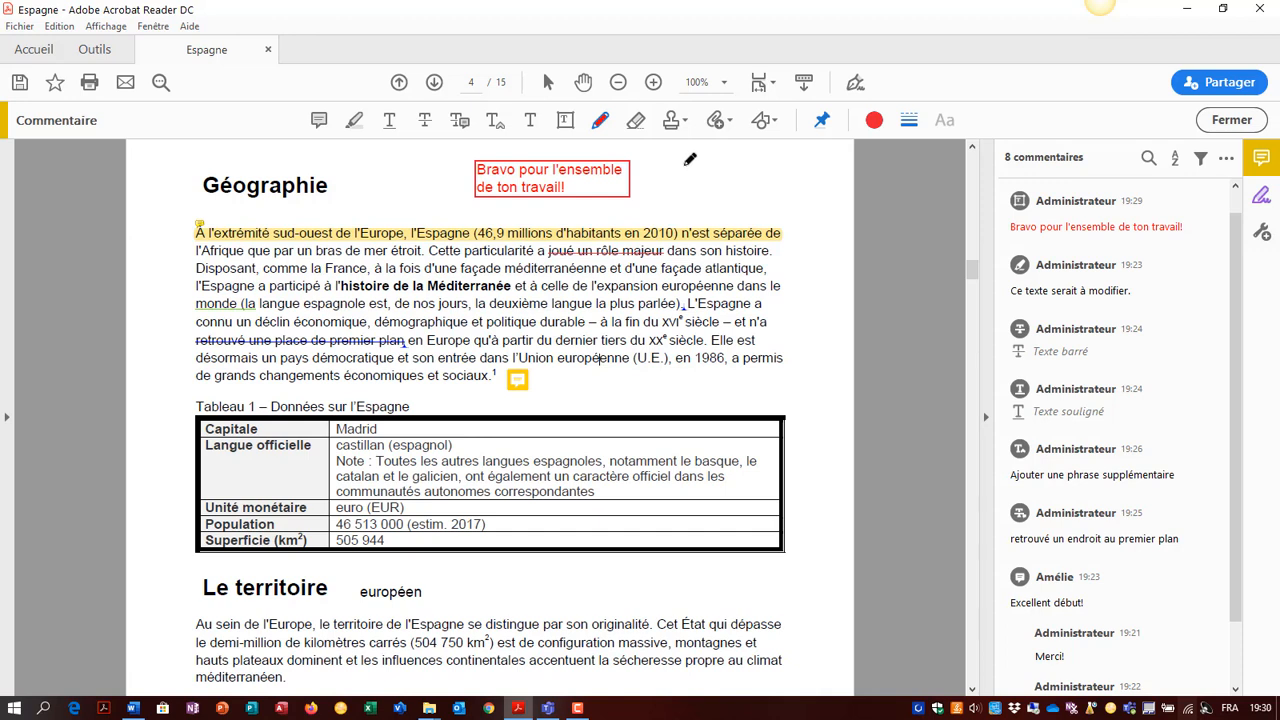
pyautogui.moveTo(685, 165)
pyautogui.mouseDown()
pyautogui.moveTo(672, 199)
pyautogui.moveTo(708, 174)
pyautogui.moveTo(711, 192)
pyautogui.moveTo(738, 168)
pyautogui.moveTo(765, 182)
pyautogui.moveTo(828, 180)
pyautogui.moveTo(847, 199)
pyautogui.mouseUp()
pyautogui.click(846, 219)
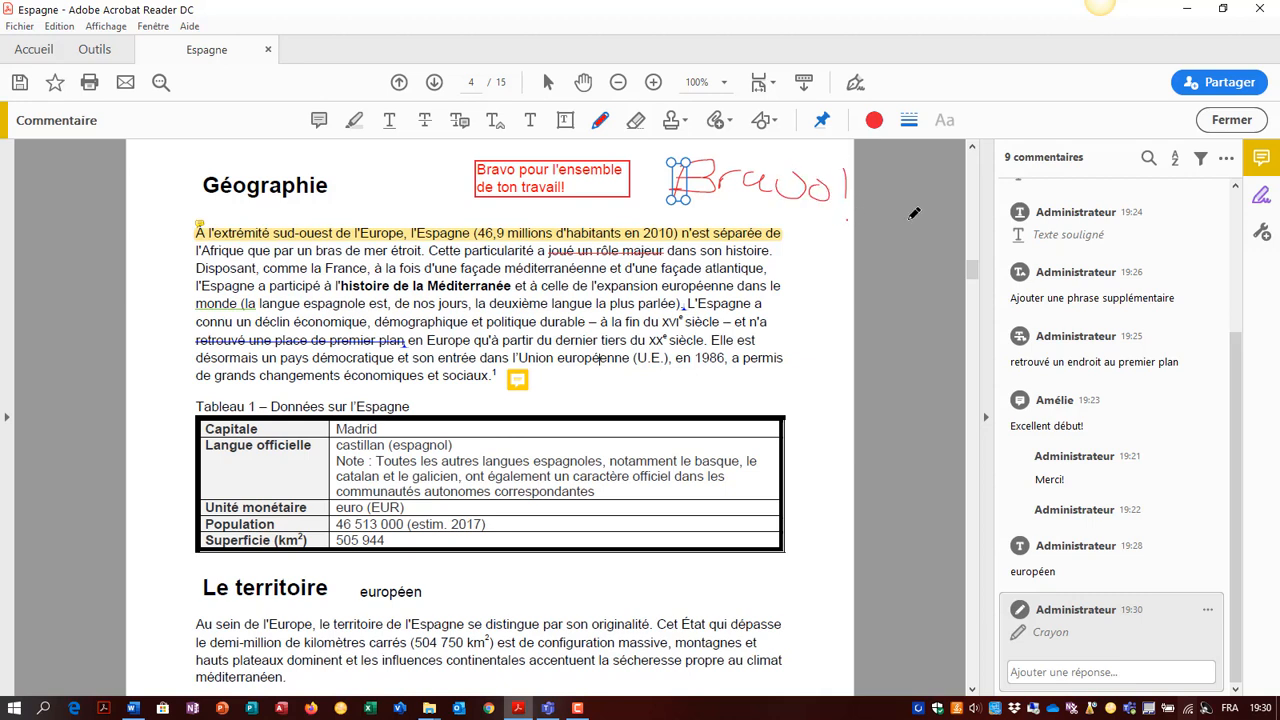